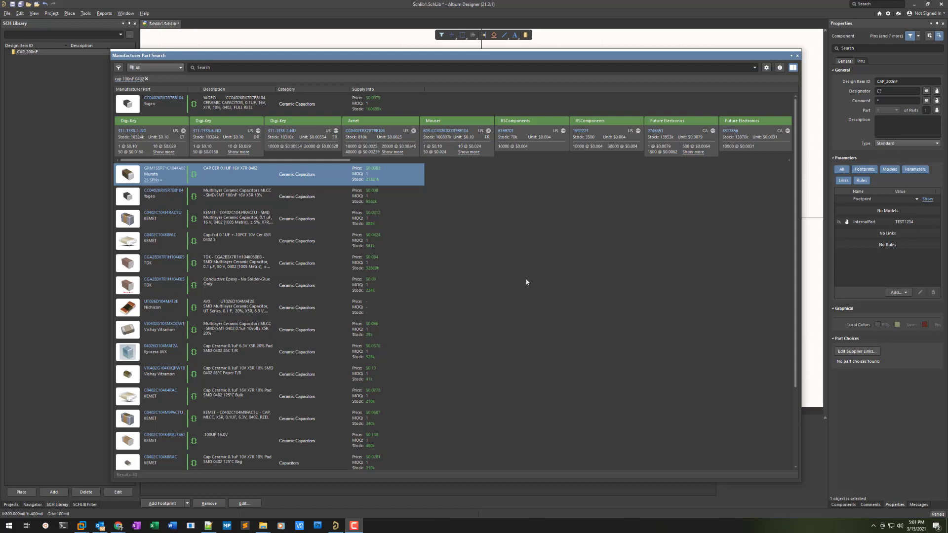
Step: Set the manufacturer part search currency to USD and open the part providers preferences
left_click(767, 69)
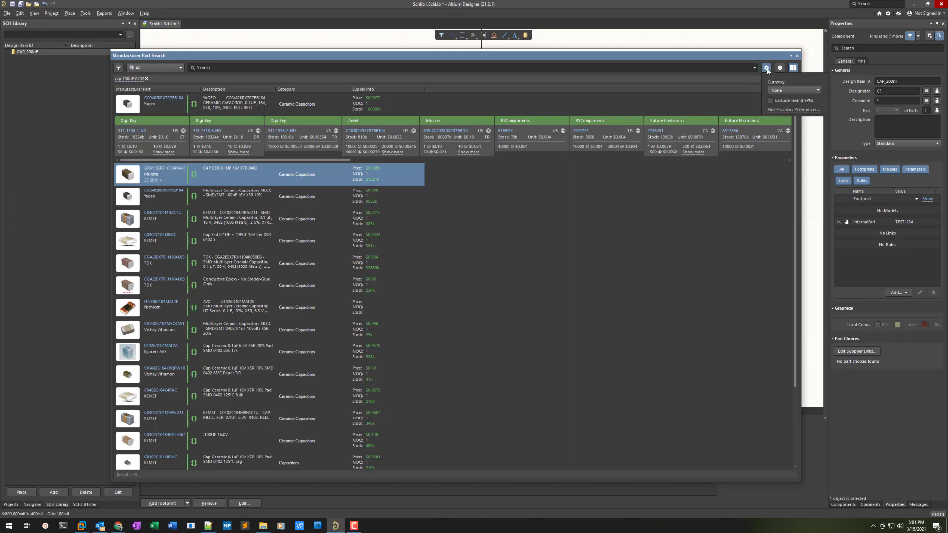
left_click(795, 92)
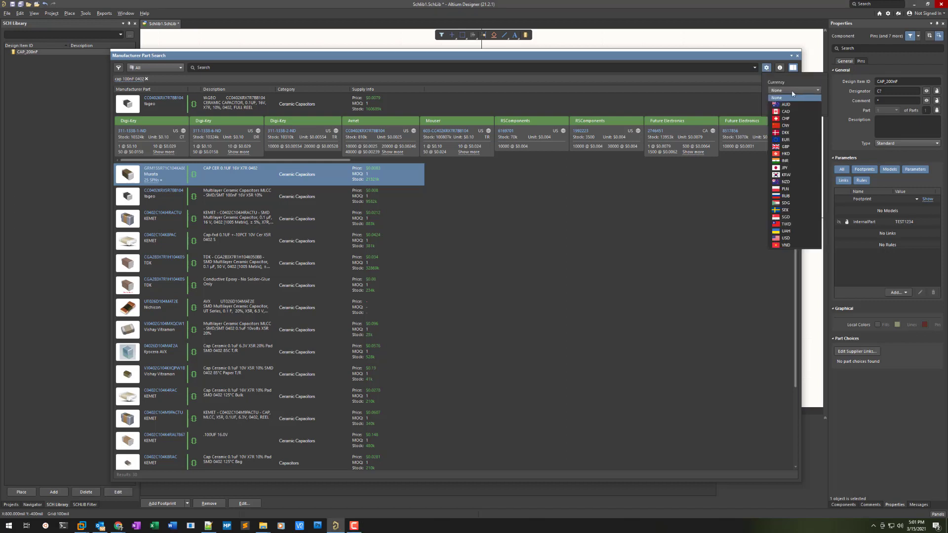
left_click(789, 238)
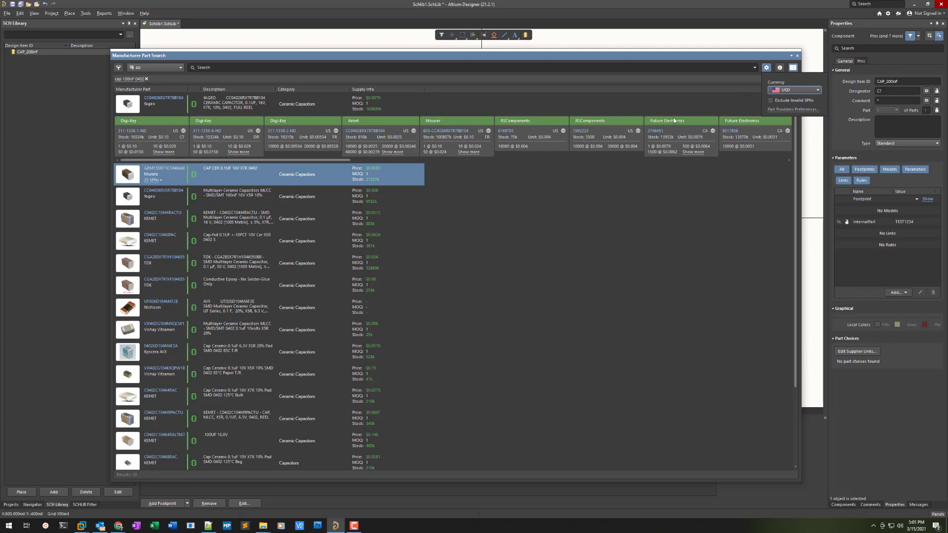
left_click(788, 110)
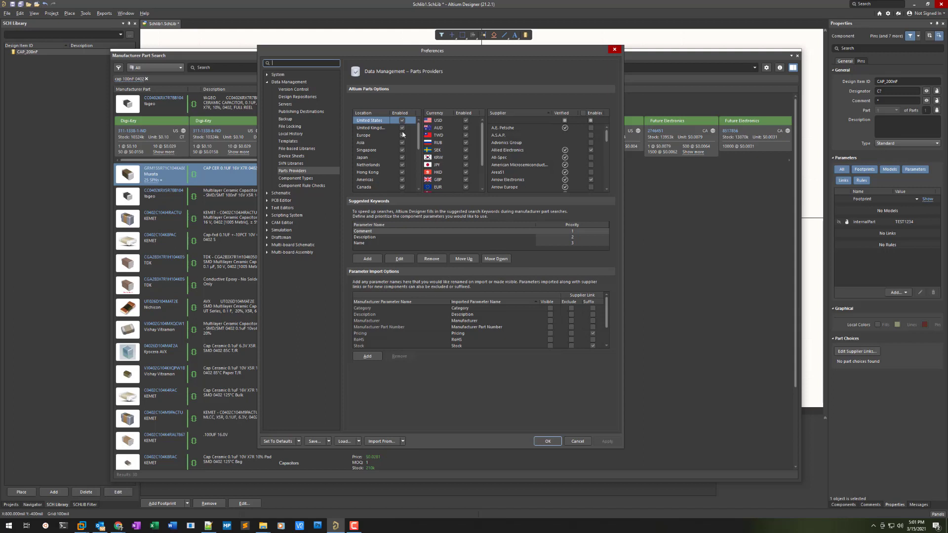
Step: Examine the supplier locations available in the Altium Parts options
left_click(400, 114)
left_click(377, 166)
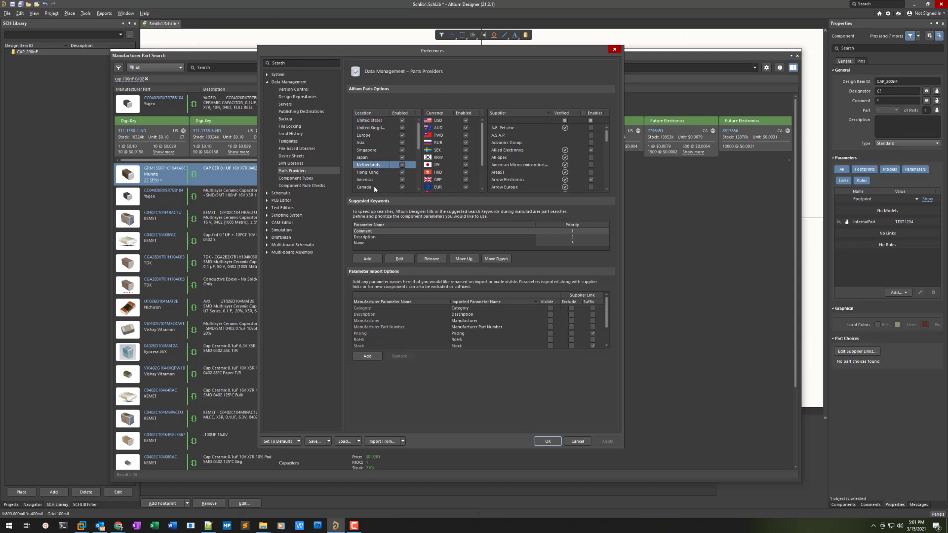
left_click(370, 128)
left_click(370, 157)
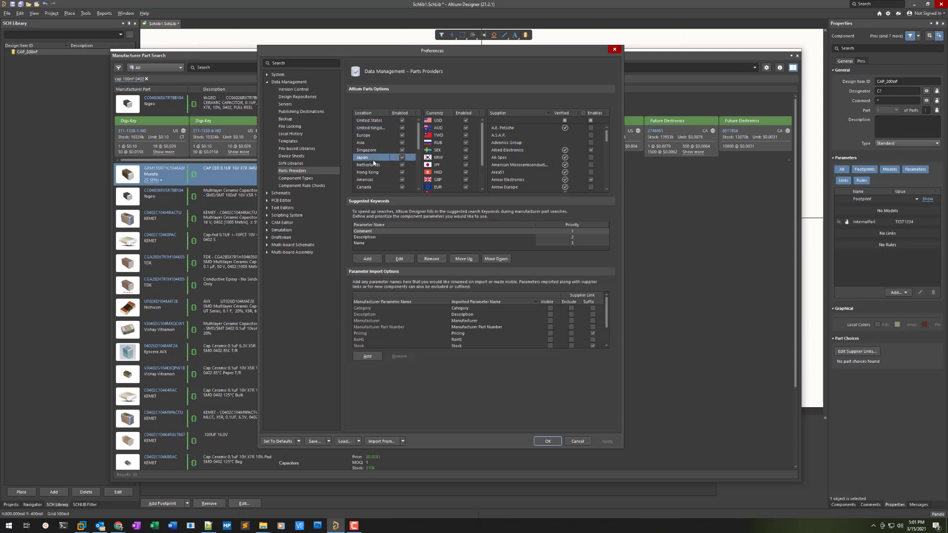
left_click(373, 179)
left_click(375, 135)
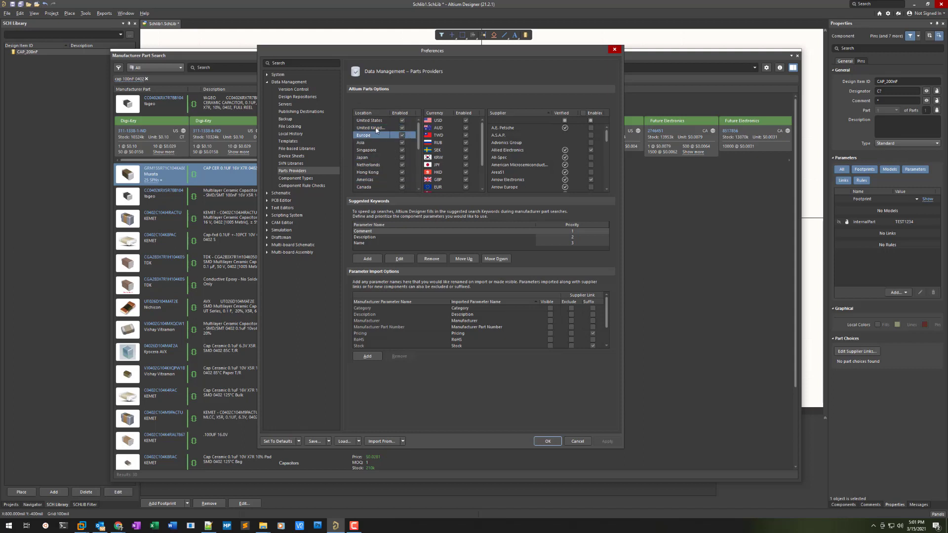
left_click(376, 128)
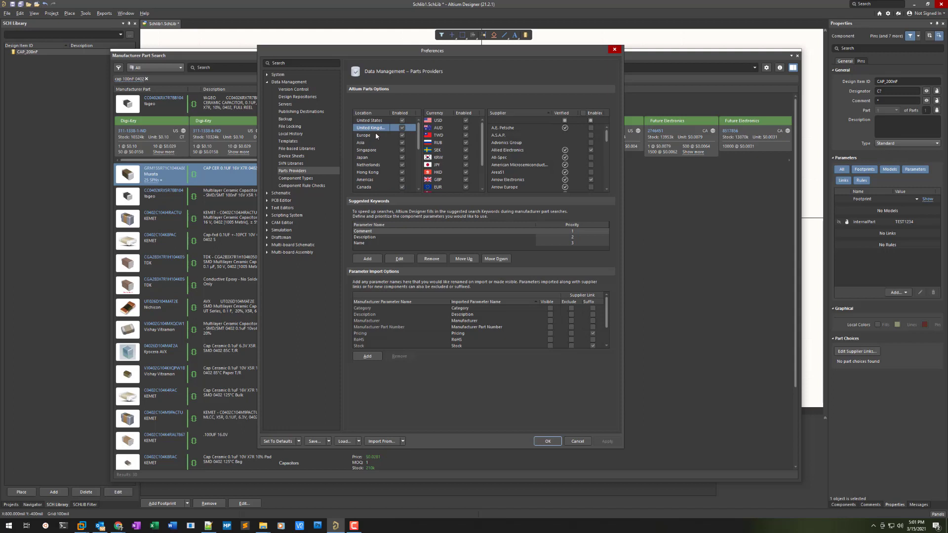
left_click(370, 157)
left_click(373, 129)
scroll(418, 156, "down", 5)
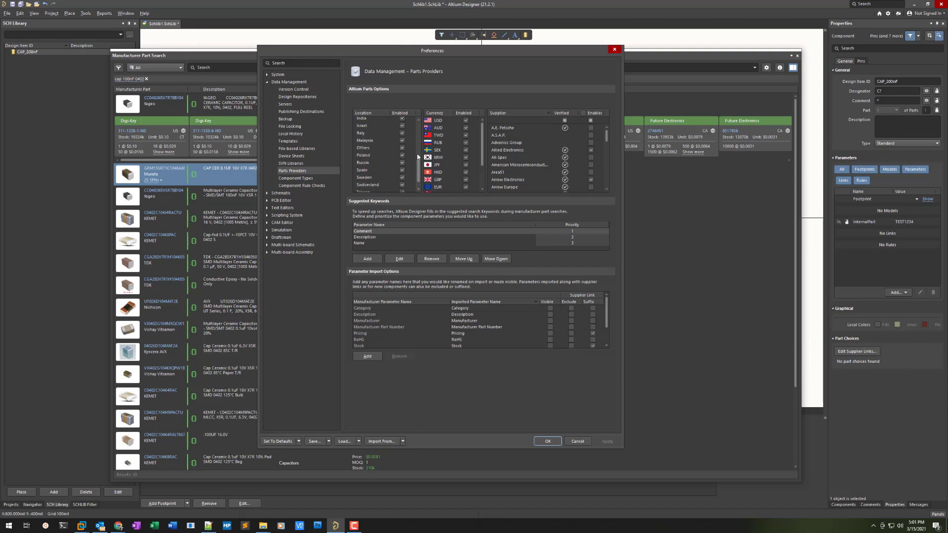
scroll(417, 157, "up", 5)
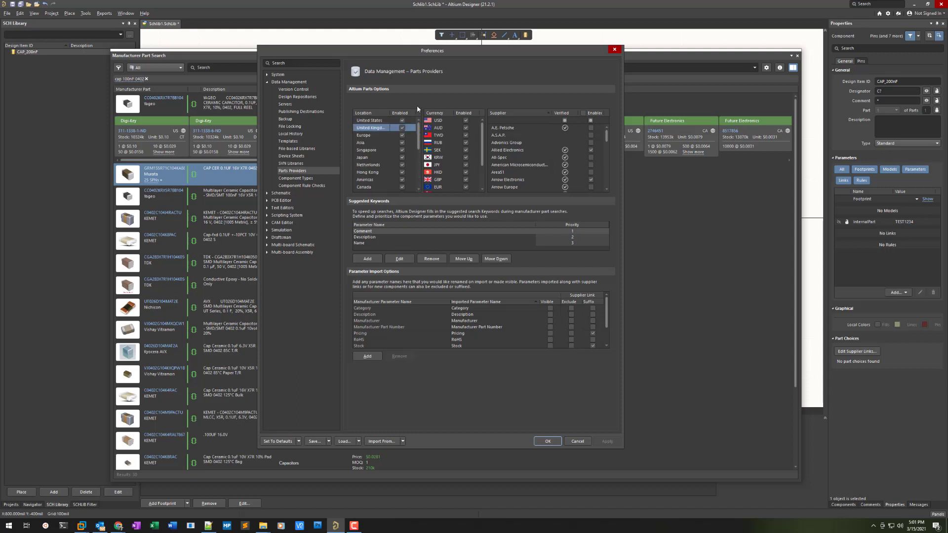
Step: Disable the United Kingdom, Europe, Asia, Singapore, Japan, Netherlands, Hong Kong, Americas and Canada supplier locations
left_click(402, 127)
left_click(402, 135)
left_click(402, 143)
left_click(401, 142)
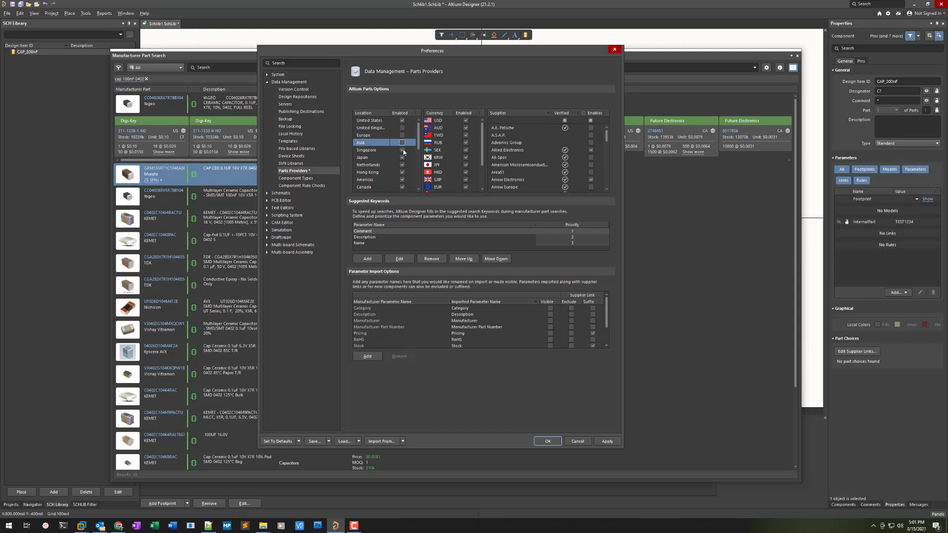
left_click(402, 150)
left_click(401, 158)
left_click(402, 165)
left_click(402, 173)
left_click(402, 179)
left_click(402, 187)
Step: Disable the China, Germany, India, Israel, Italy, Malaysia and Others supplier locations
scroll(409, 158, "down", 3)
left_click(402, 143)
left_click(402, 150)
left_click(401, 157)
left_click(401, 164)
left_click(402, 173)
left_click(402, 180)
left_click(402, 187)
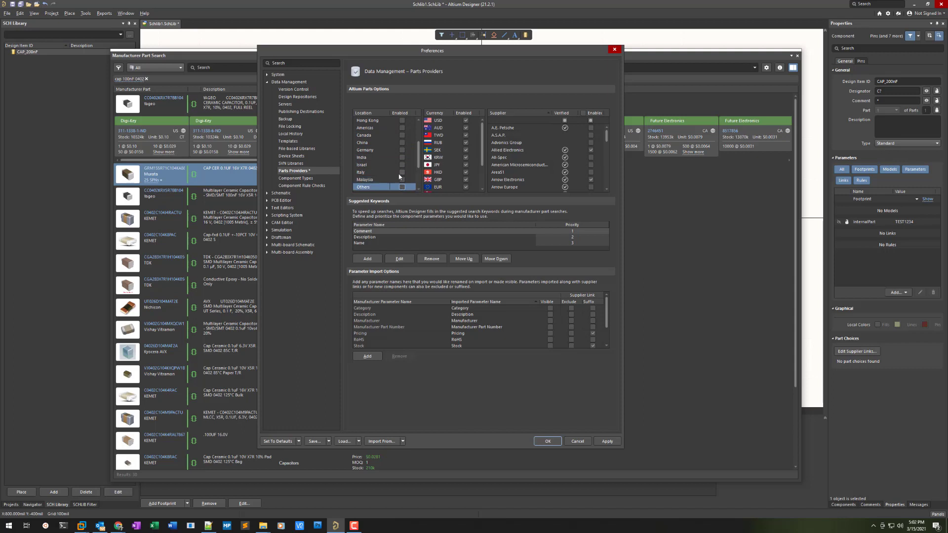
Step: Disable the Poland, Russia, Spain, Sweden, Switzerland, Taiwan and Unknown supplier locations, and select the United States entry
scroll(398, 173, "down", 3)
left_click(402, 143)
left_click(402, 151)
left_click(402, 159)
left_click(402, 166)
left_click(402, 173)
left_click(402, 181)
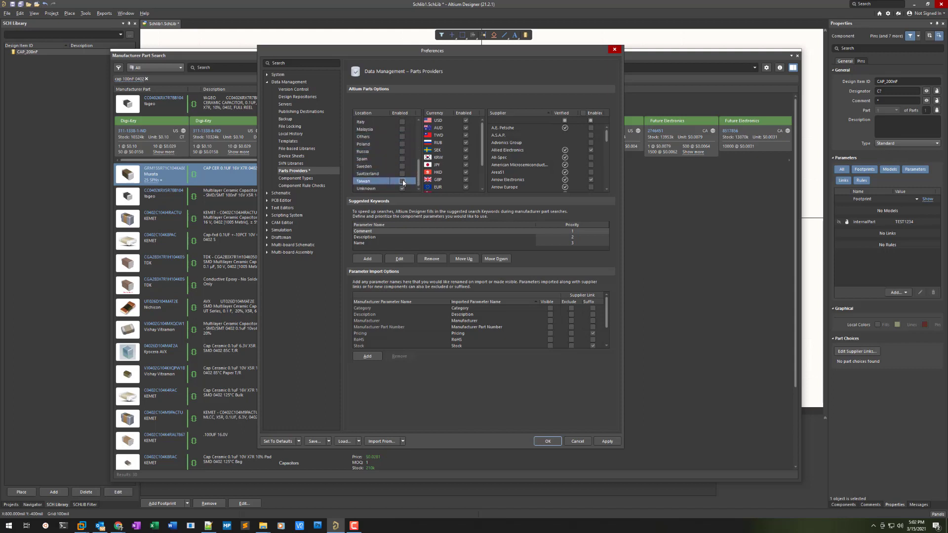
left_click(402, 188)
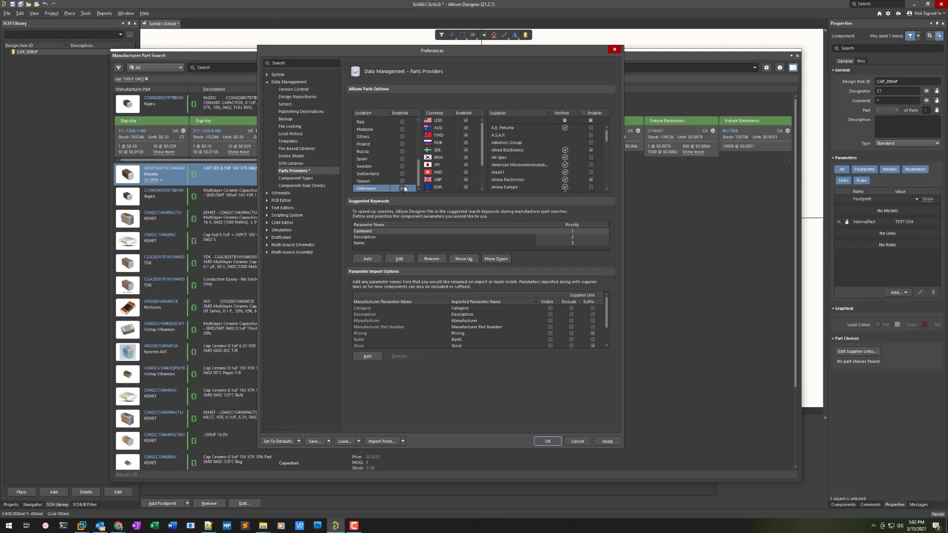
scroll(420, 170, "up", 1)
scroll(420, 170, "up", 5)
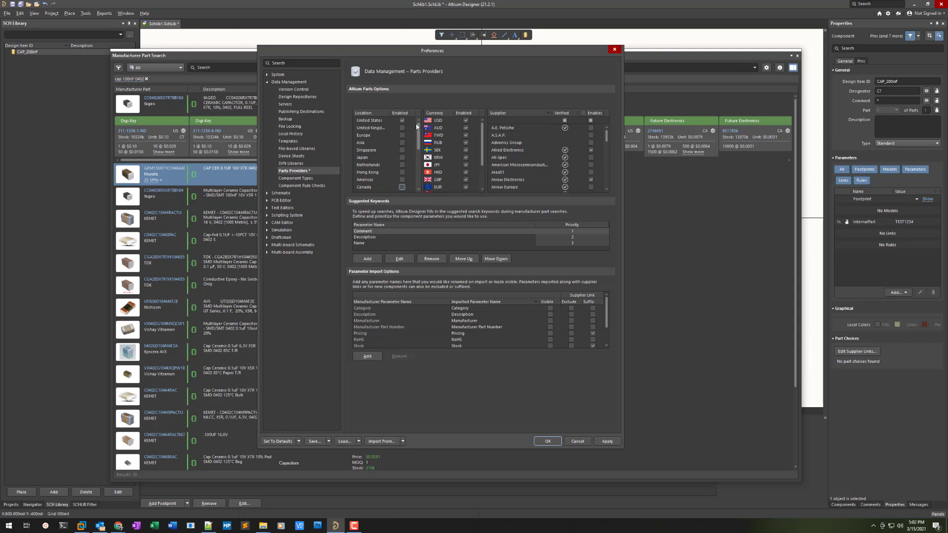
left_click(367, 120)
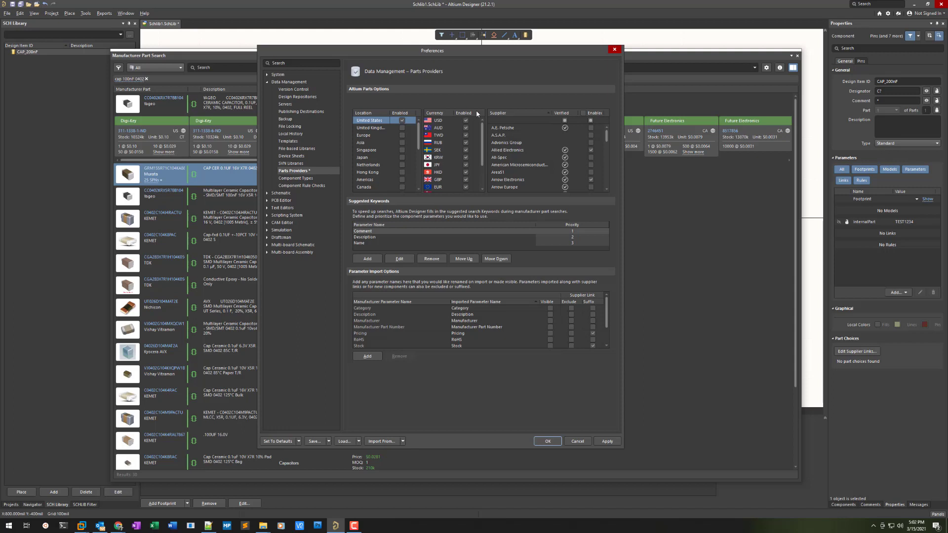
Step: Disable the AUD, TWD, RUB, SEK, KRW, JPY, HKD and GBP currencies in the Altium Parts options
left_click(437, 122)
left_click(438, 127)
left_click(437, 173)
left_click(441, 128)
left_click(466, 127)
left_click(466, 135)
left_click(465, 142)
left_click(465, 149)
left_click(466, 157)
left_click(465, 165)
left_click(466, 172)
left_click(465, 180)
scroll(466, 186, "down", 1)
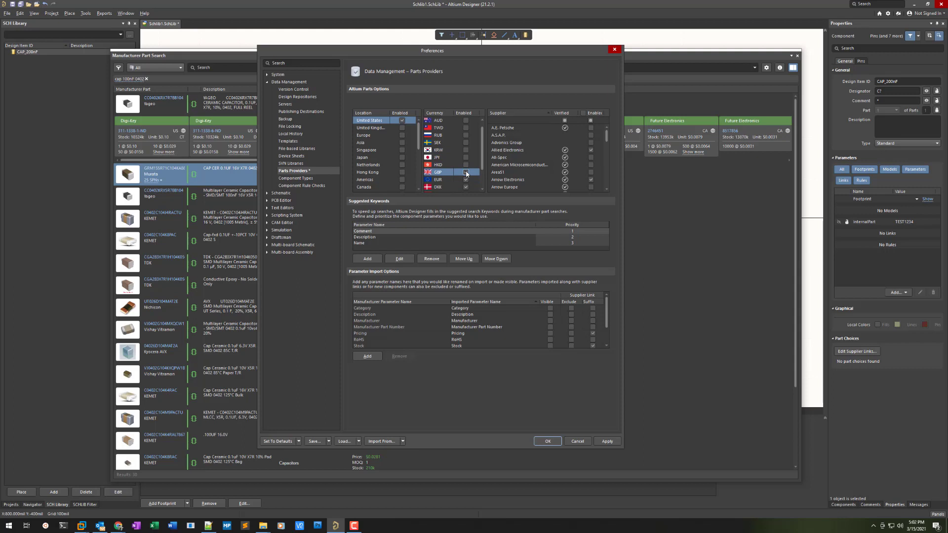
Step: Disable the EUR, DKK, CNY, CHF, CAD and SGD currencies, and select the USD entry
left_click(466, 180)
scroll(472, 169, "down", 3)
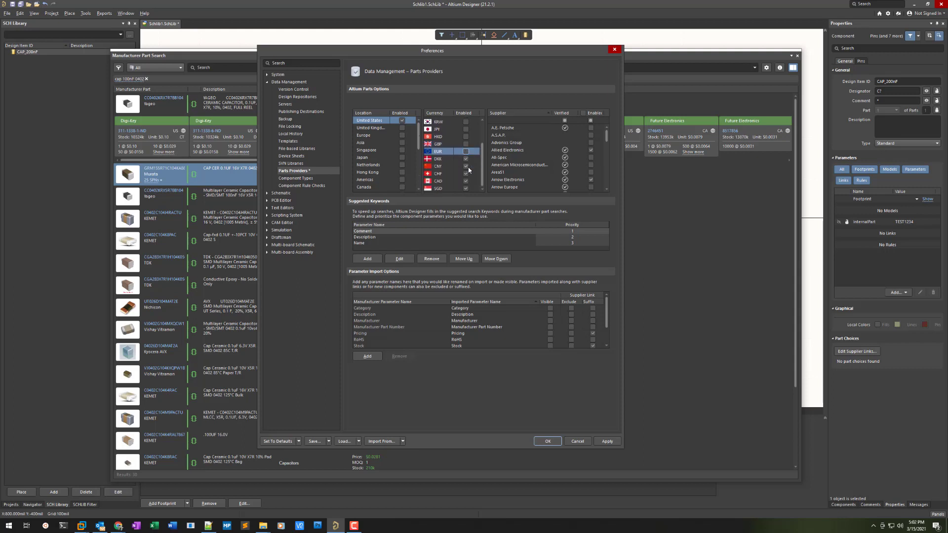
left_click(466, 159)
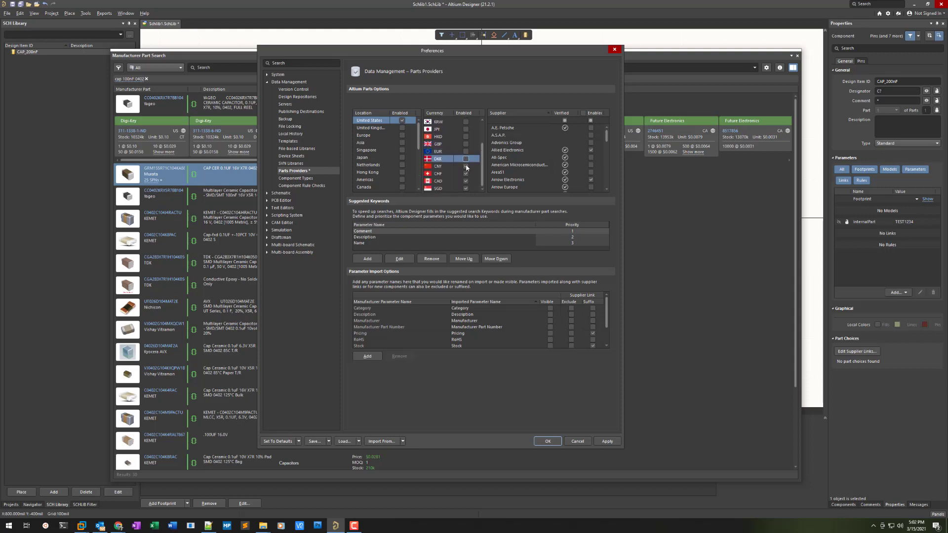
left_click(466, 167)
left_click(466, 173)
left_click(466, 181)
left_click(466, 189)
scroll(459, 178, "up", 3)
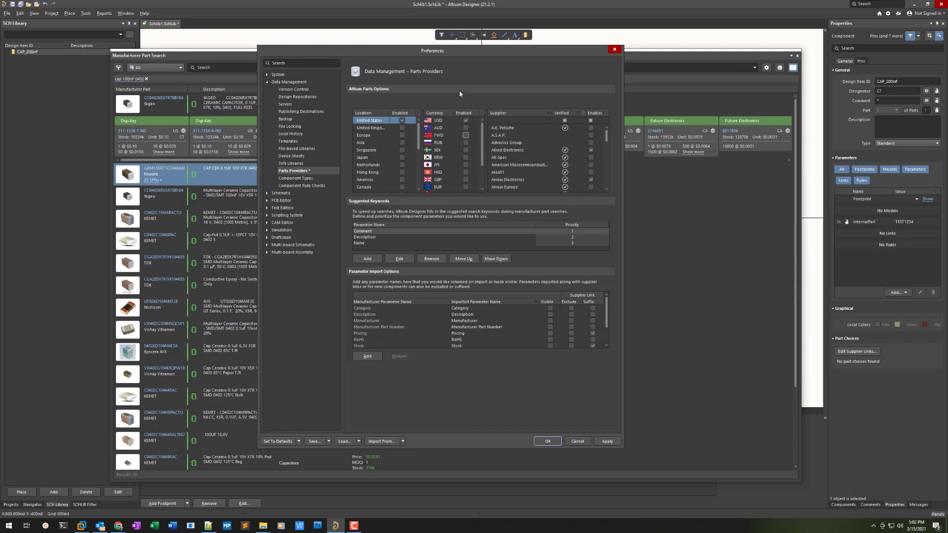
left_click(441, 120)
Step: Try filtering the supplier list to suppliers that are not enabled, and clear the filter
left_click_drag(623, 198, 632, 198)
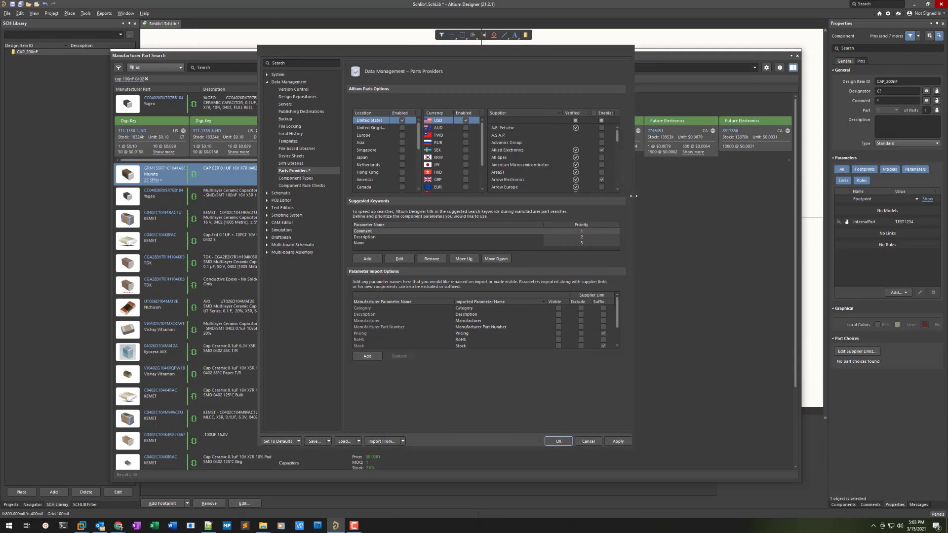
left_click(601, 121)
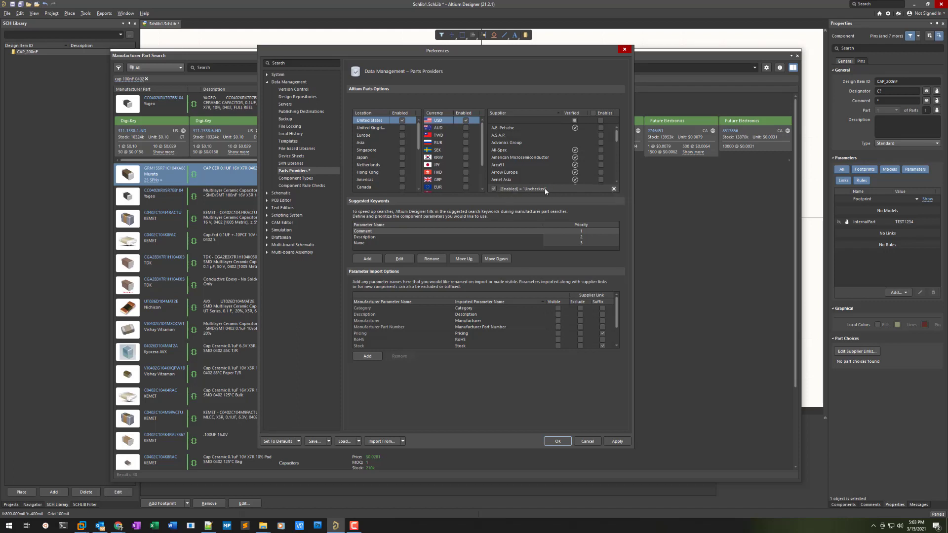
left_click(612, 189)
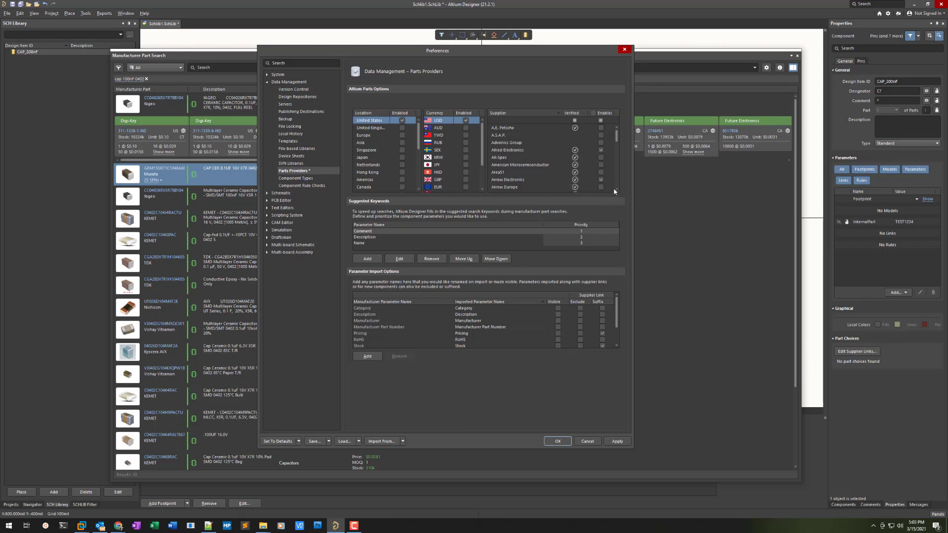
left_click(601, 122)
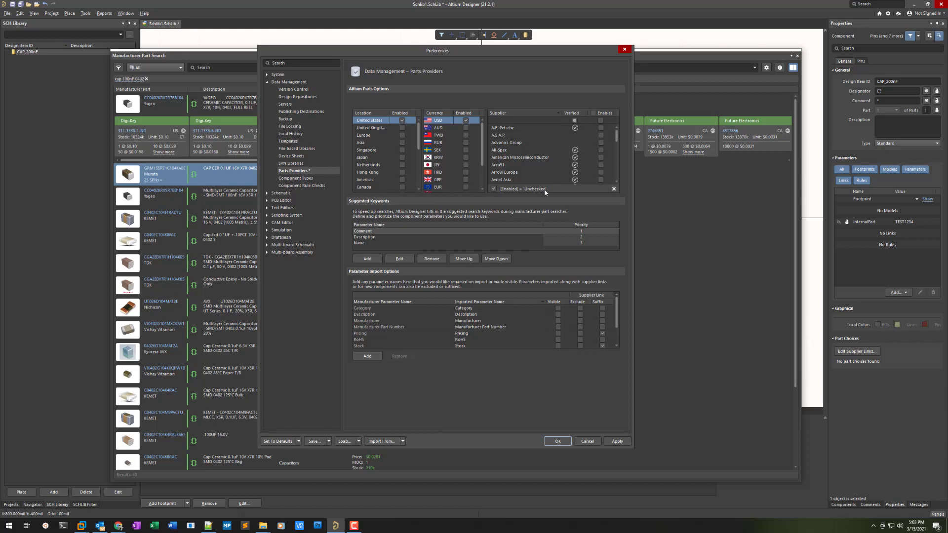
left_click(615, 189)
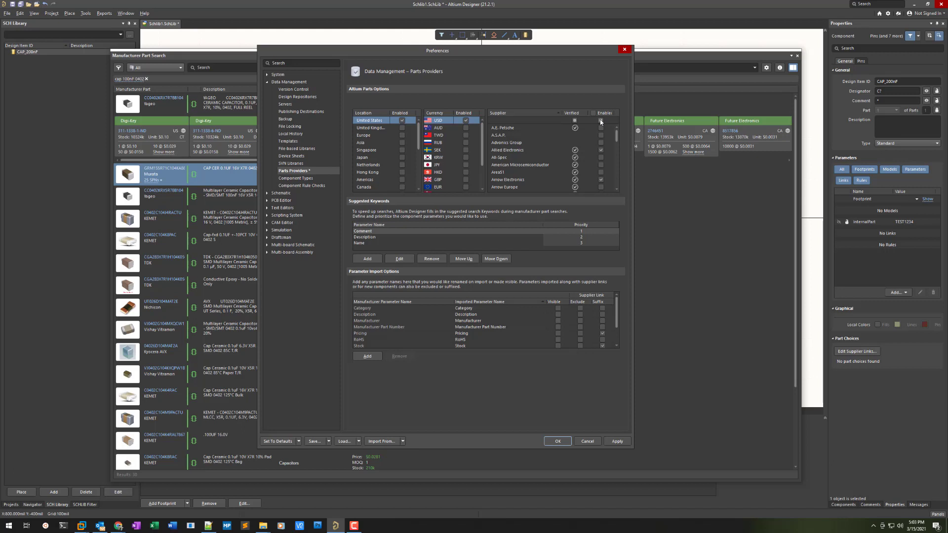
Step: Toggle the enabled state of all suppliers at once in the supplier list
mouse_move(623, 137)
left_mouse_down()
mouse_move(623, 174)
mouse_move(617, 130)
left_mouse_up()
left_click(593, 114)
left_click_drag(617, 137, 620, 116)
left_click(604, 114)
left_click(605, 114)
mouse_move(616, 136)
left_mouse_down()
mouse_move(616, 152)
mouse_move(616, 132)
left_mouse_up()
Step: Examine the default primitives for Schematic, PCB Editor and Draftsman, and return to the Parts Providers preferences
left_click(268, 193)
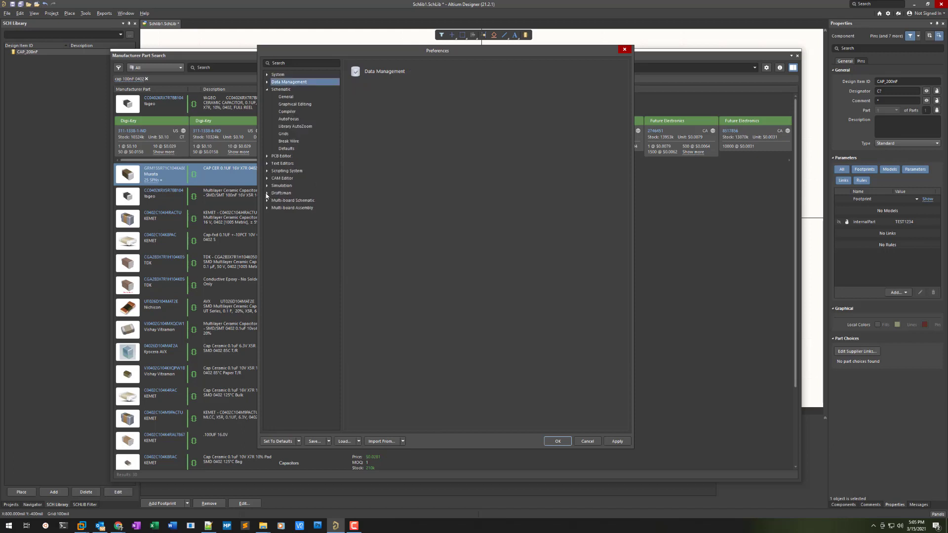
left_click(299, 150)
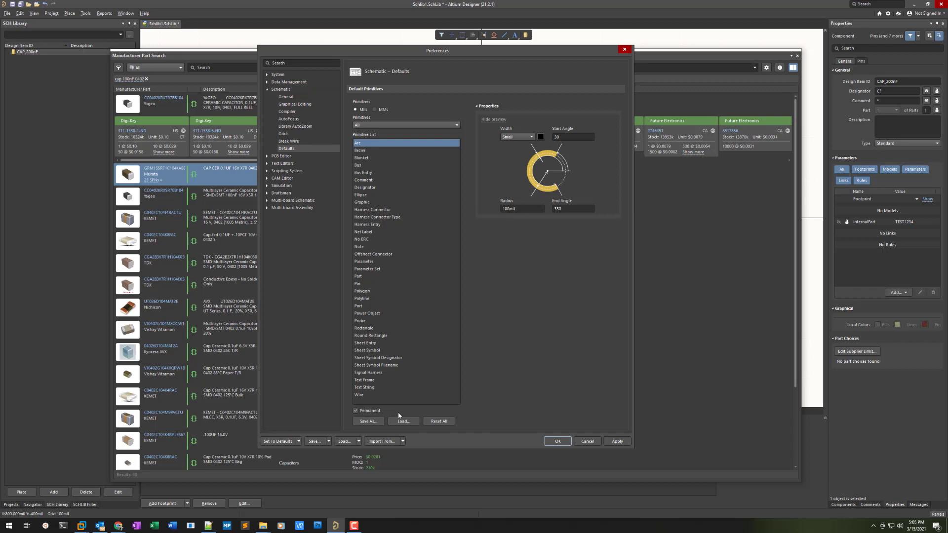
left_click(266, 156)
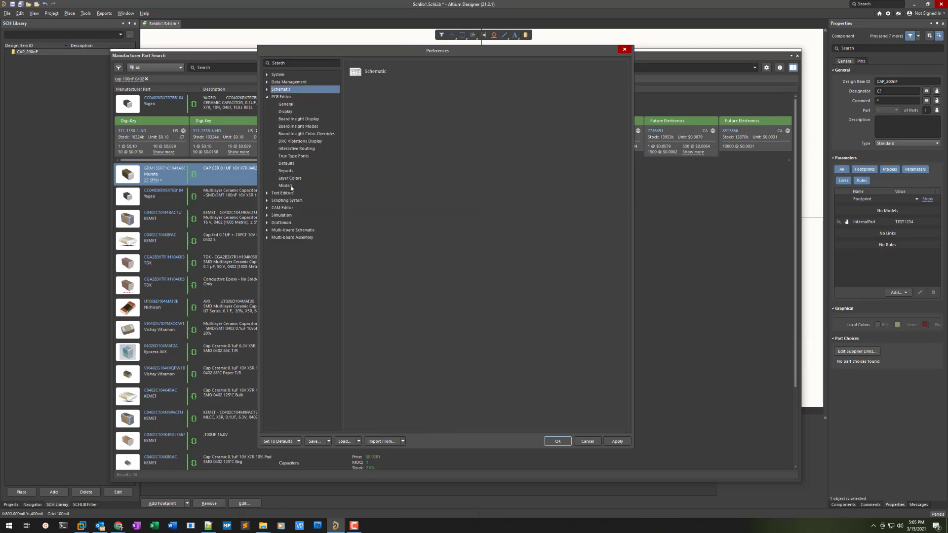
left_click(286, 163)
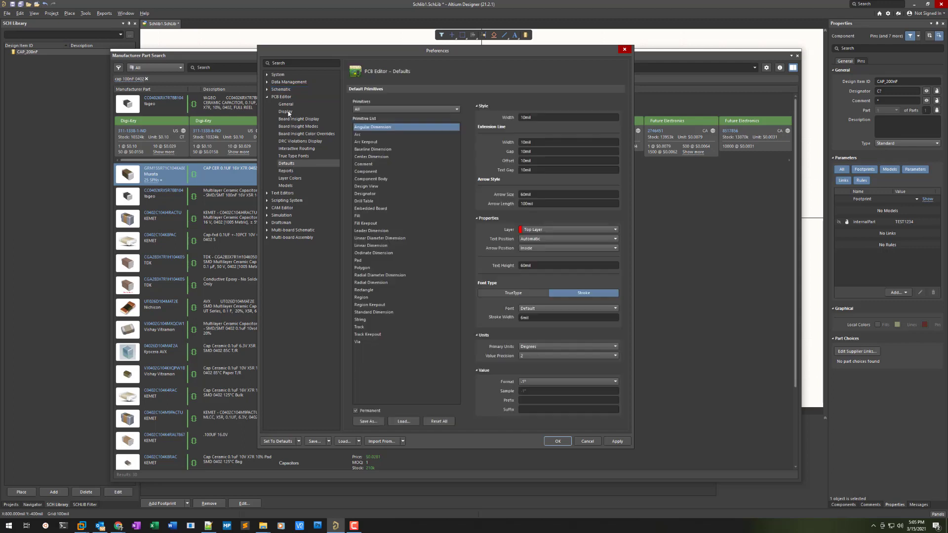
left_click(268, 223)
left_click(286, 141)
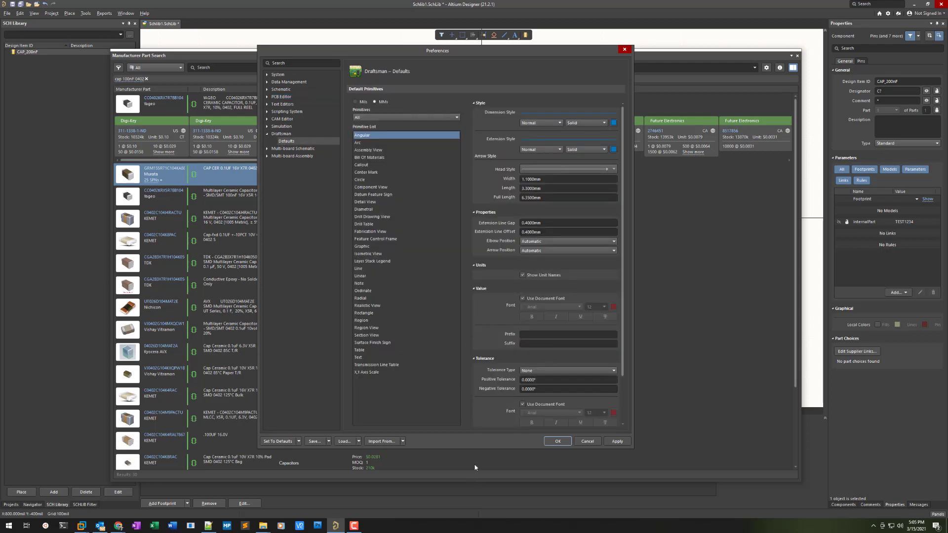
left_click(268, 135)
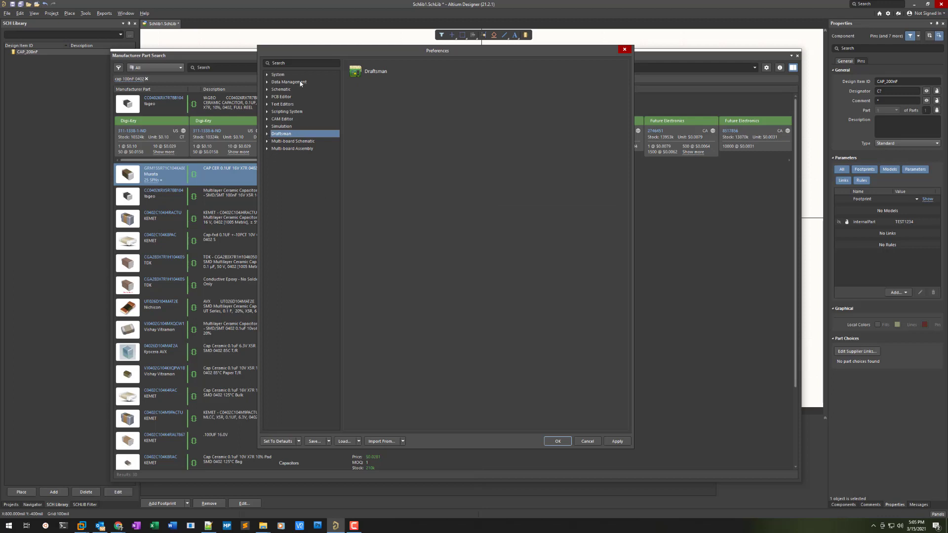
left_click(267, 82)
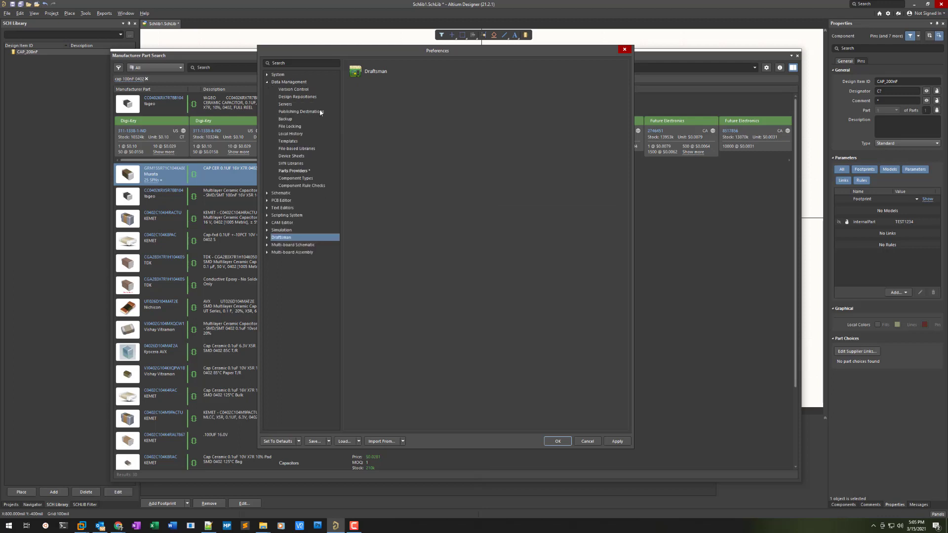
left_click(295, 171)
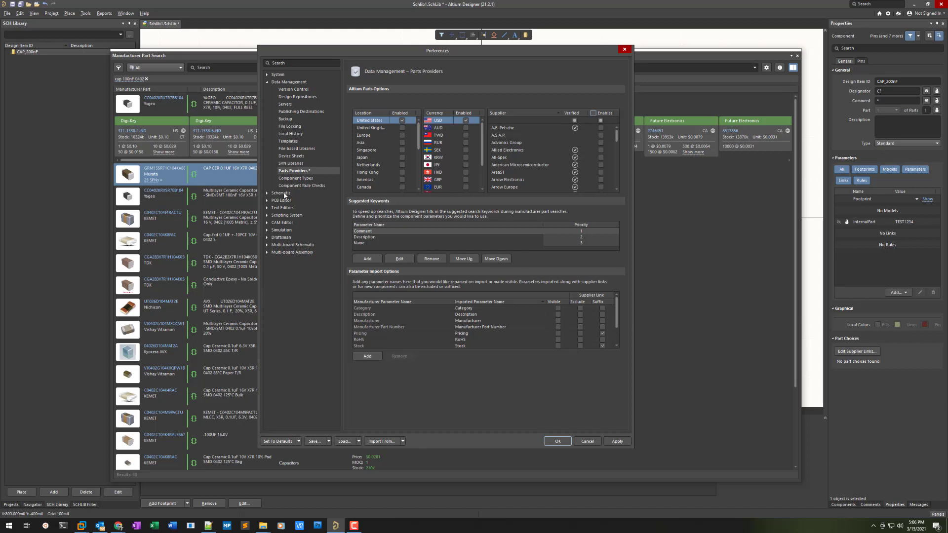
Step: Save the preferences to the AD21 Preferences folder as "016 - Preferences - 15MAR21.DXPPrf", basing the name on the 015 file
left_click(314, 441)
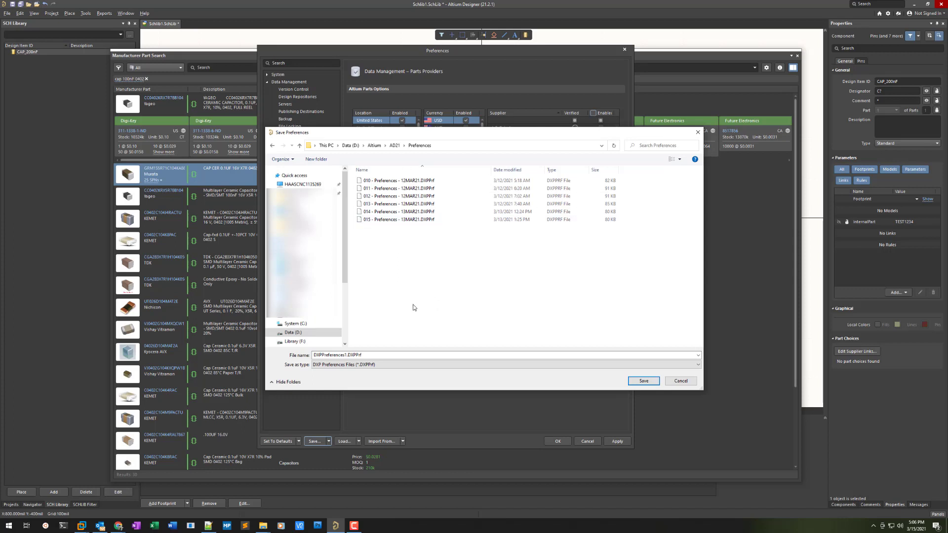
left_click(390, 221)
left_click(332, 355)
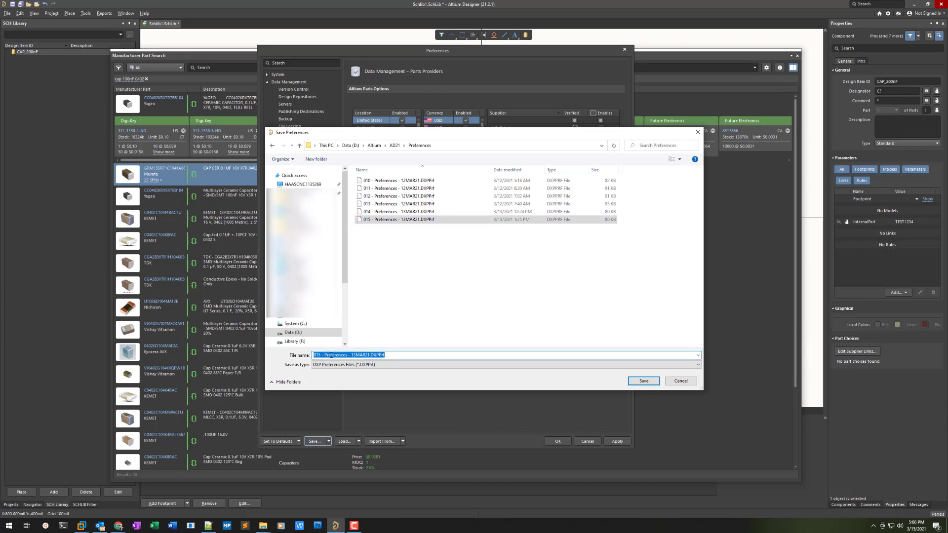
left_click(322, 355)
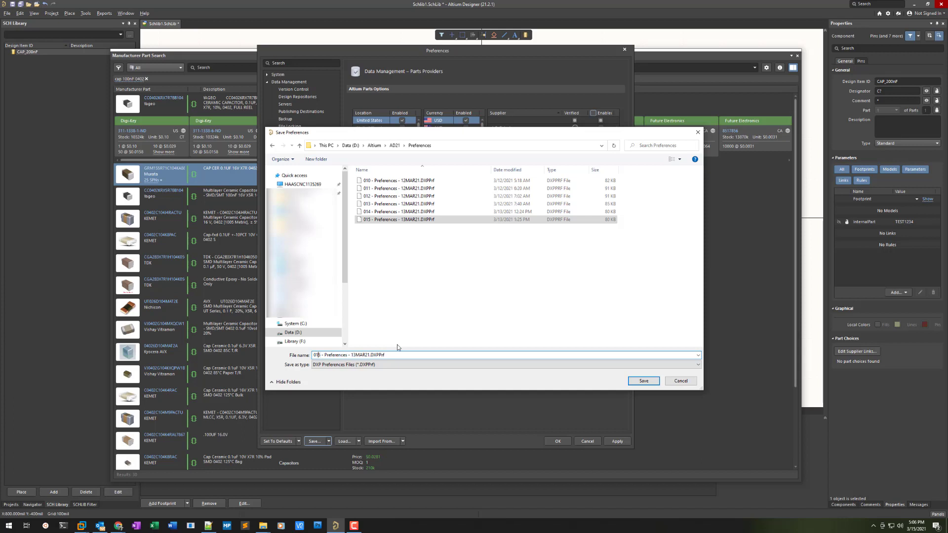
key("BackSpace")
type("6")
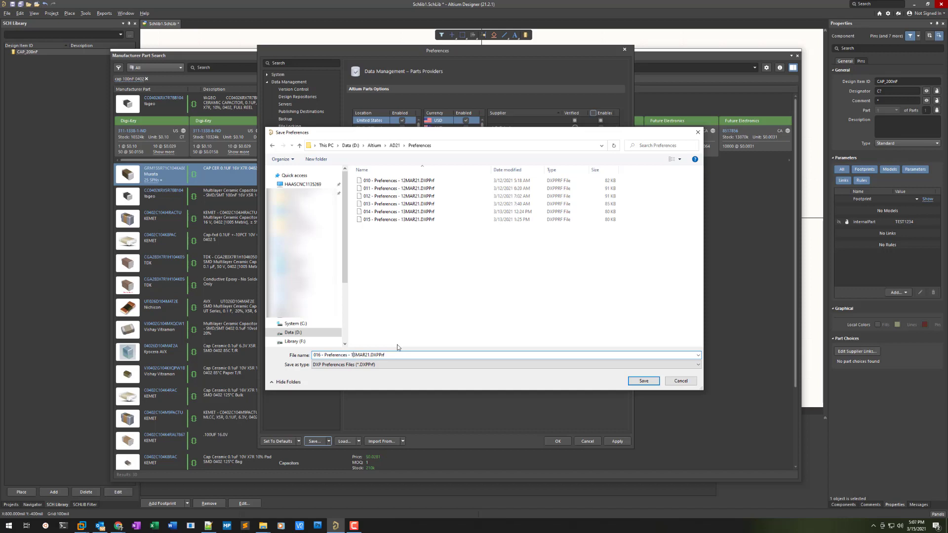
key("shift+Right")
key("Right")
type("5")
key("Return")
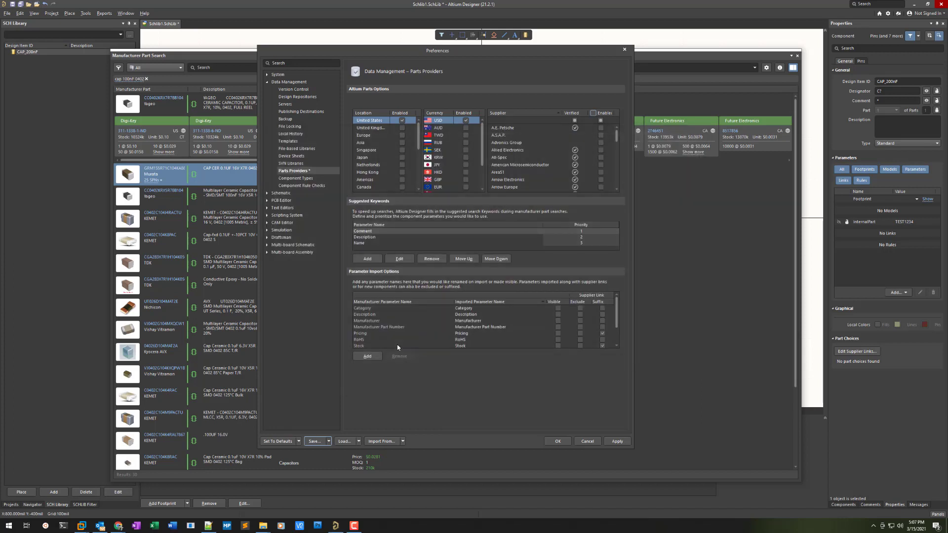
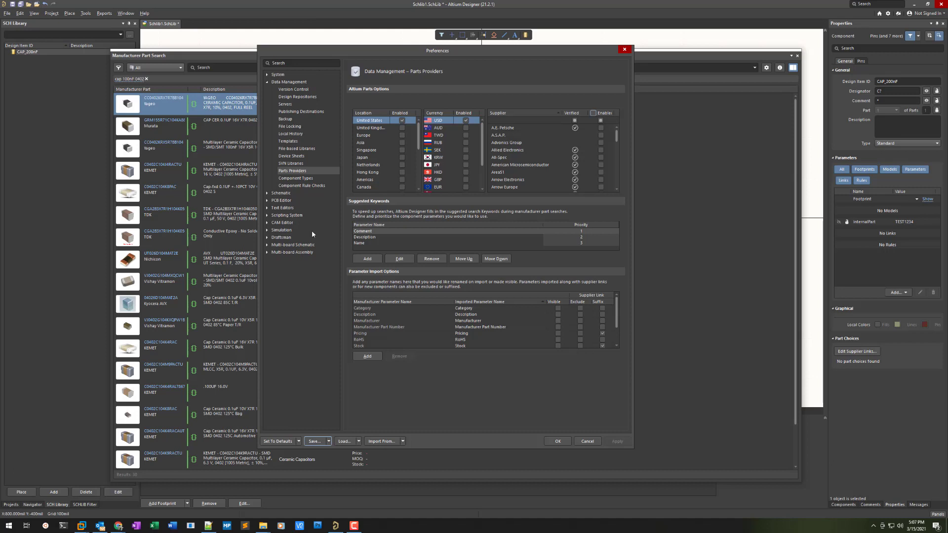
Step: Save the Schematic default primitives as "016 - Schematics Default Settings - 15MAR21.dft", basing the name on the 015 schematics file
left_click(268, 193)
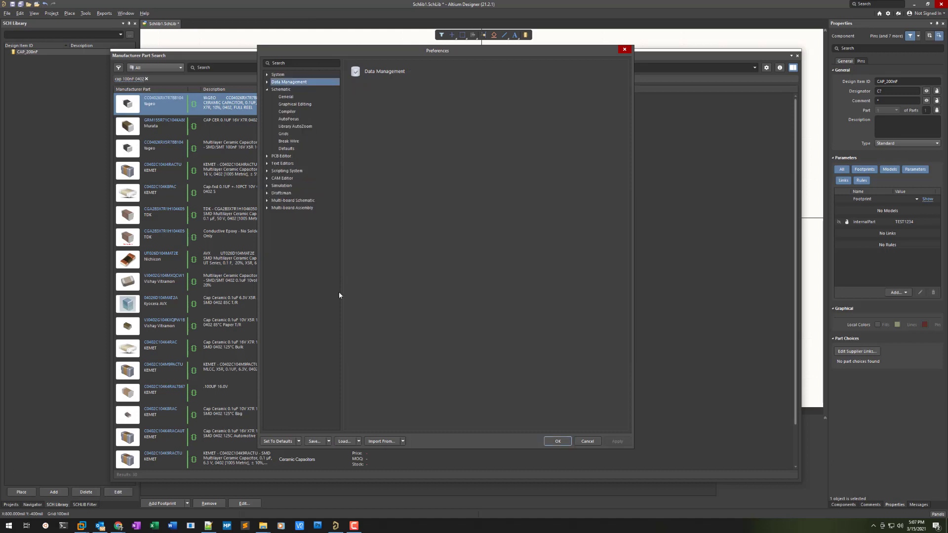
left_click(286, 149)
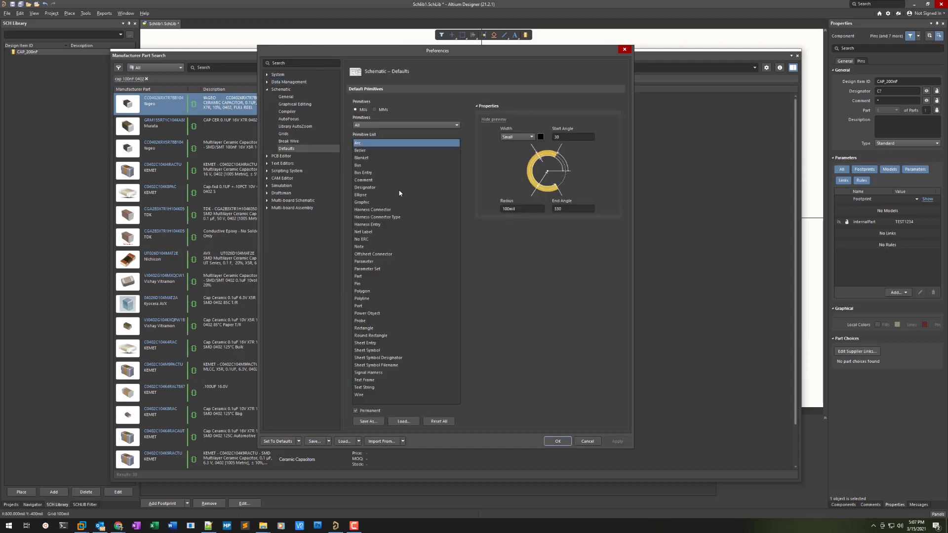
left_click(368, 421)
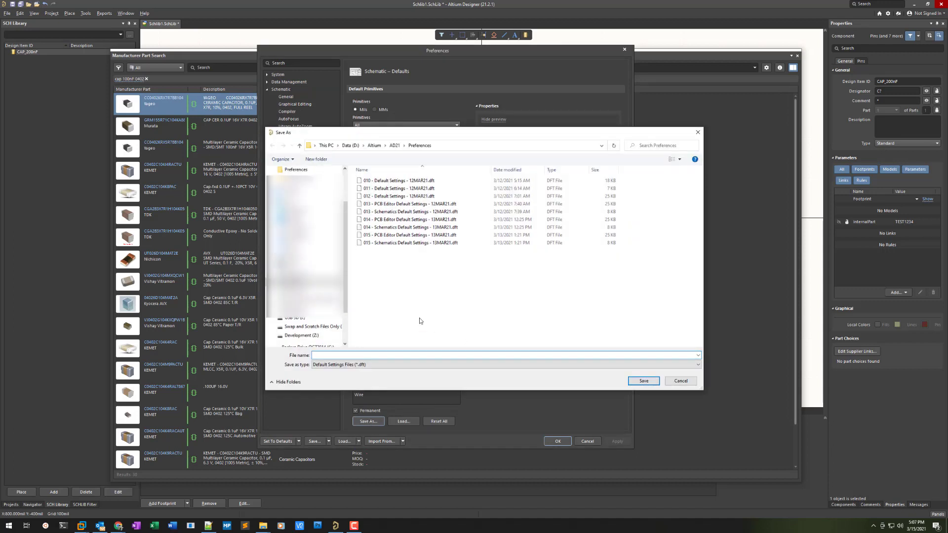
left_click(387, 242)
left_click(319, 355)
left_click(319, 354)
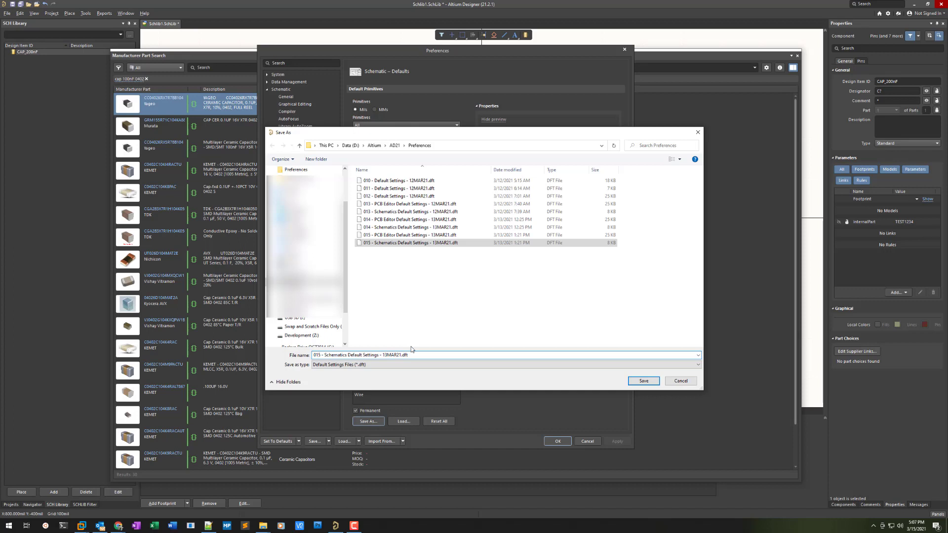
type("6")
key("Delete")
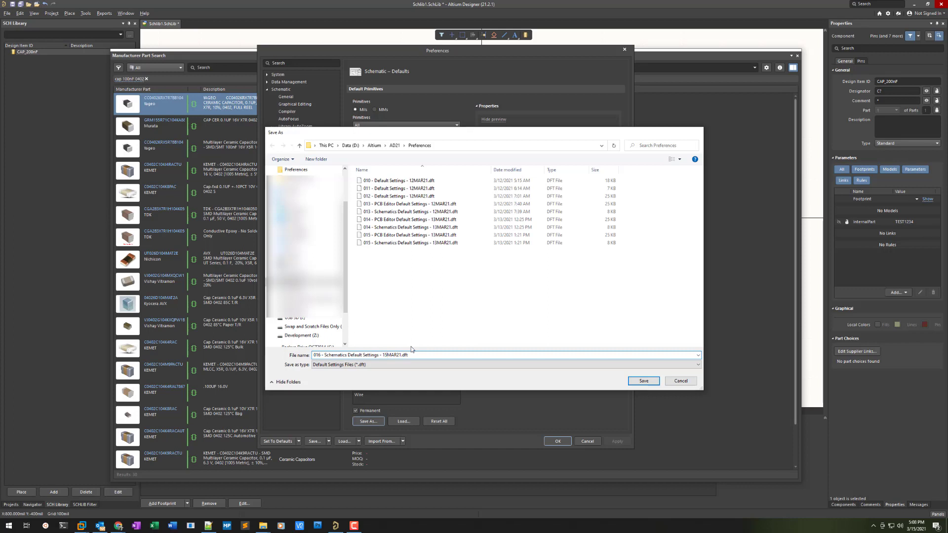
key("Return")
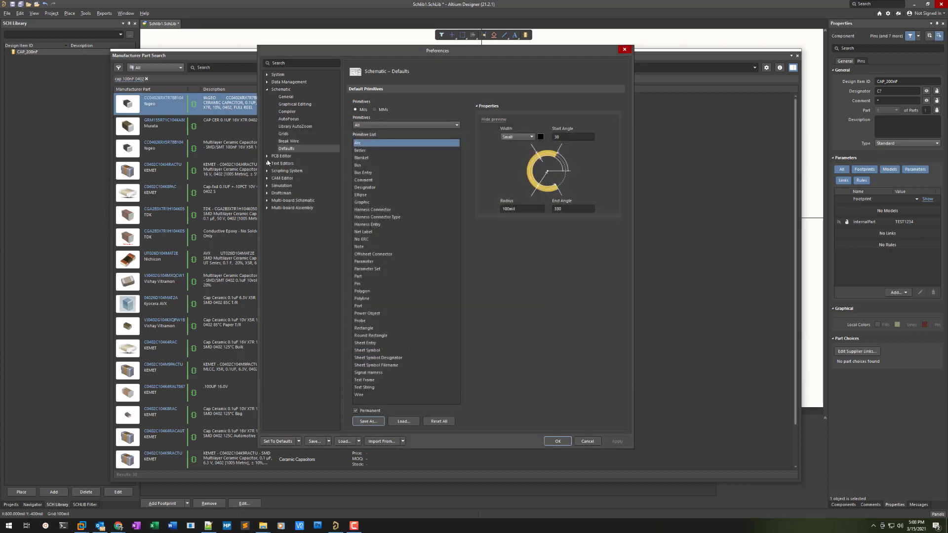
Step: Save the PCB Editor default primitives as "016 - PCB Editor Default Settings - 15MAR21.dft", and accept and close the preferences
left_click(267, 156)
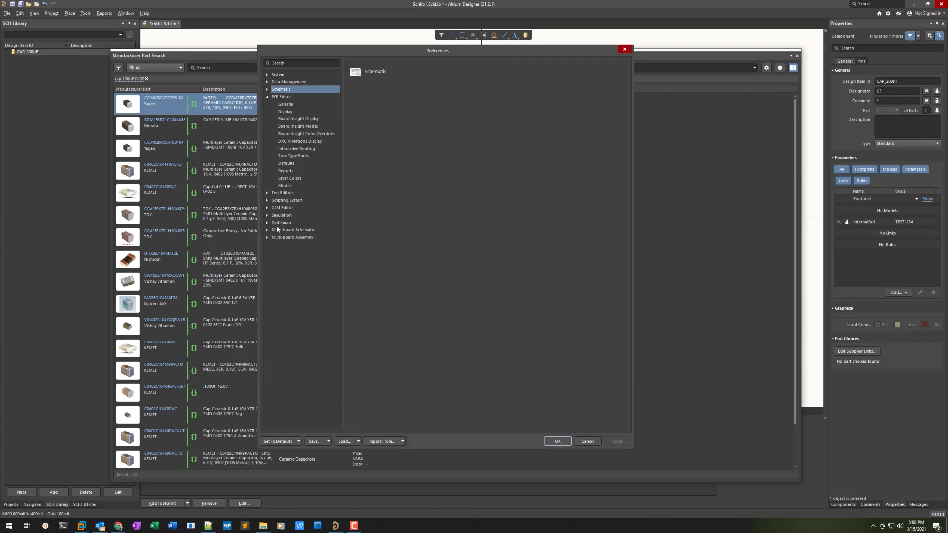
left_click(291, 165)
left_click(367, 421)
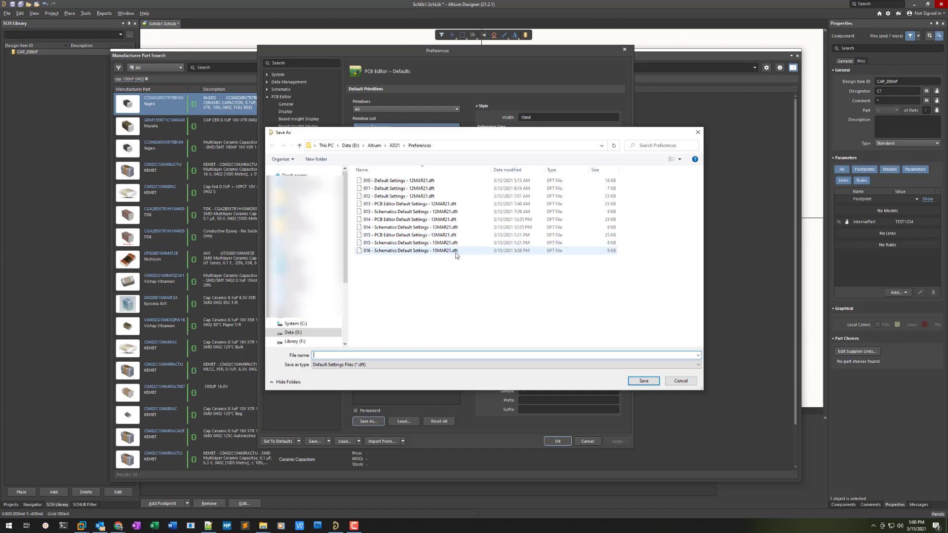
left_click(392, 239)
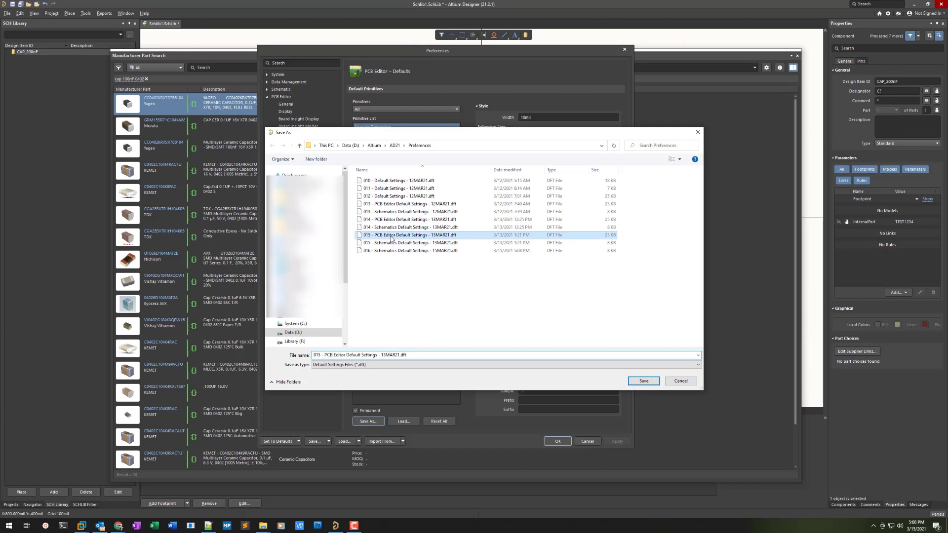
left_click(320, 355)
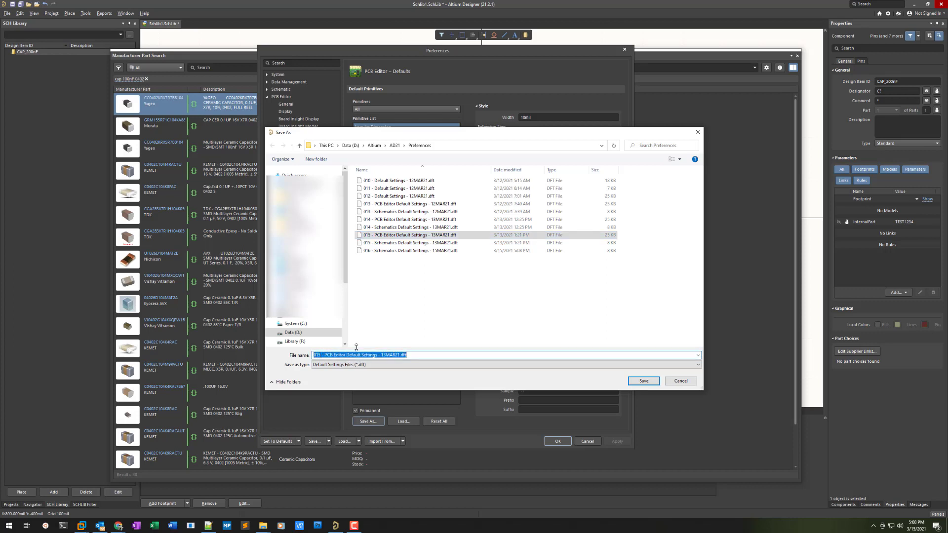
key("Home")
key("Right")
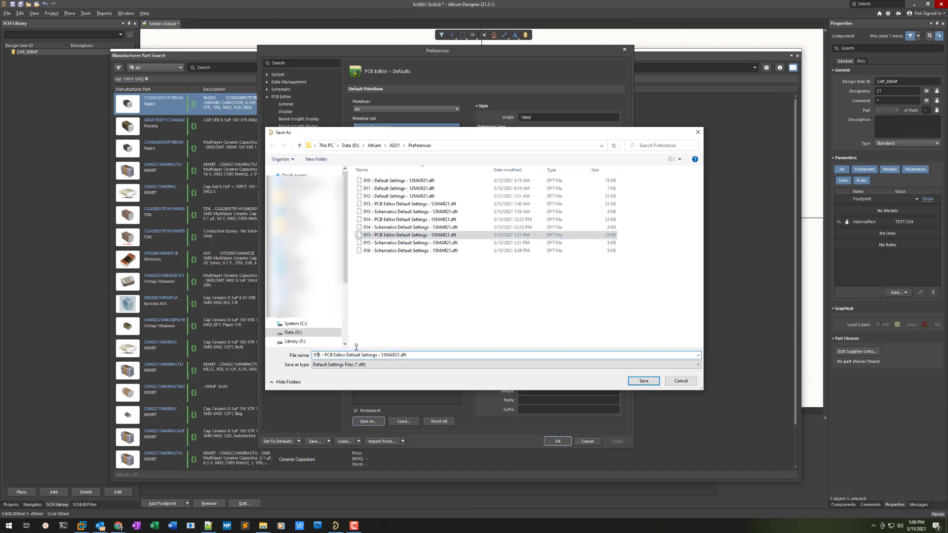
key("Right")
key("Delete")
type("6")
key("End")
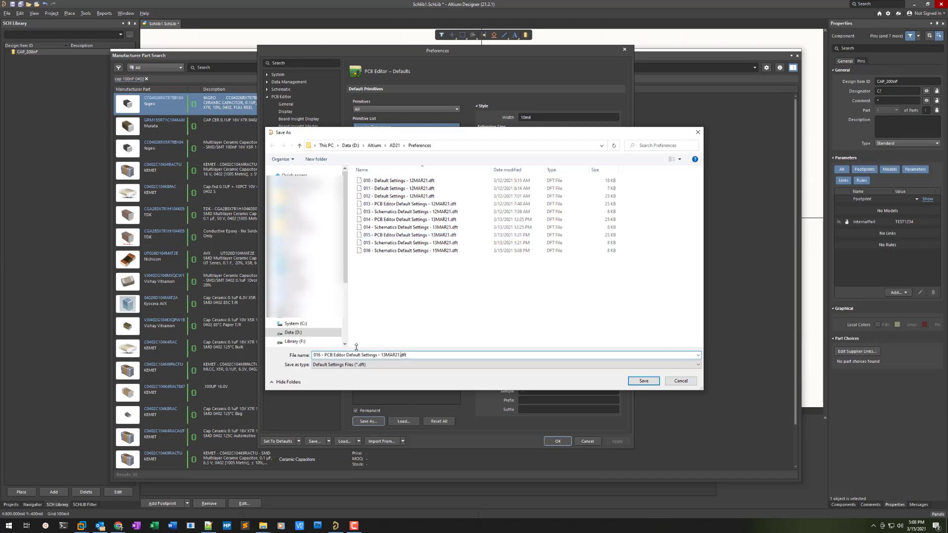
type("5")
left_click(645, 381)
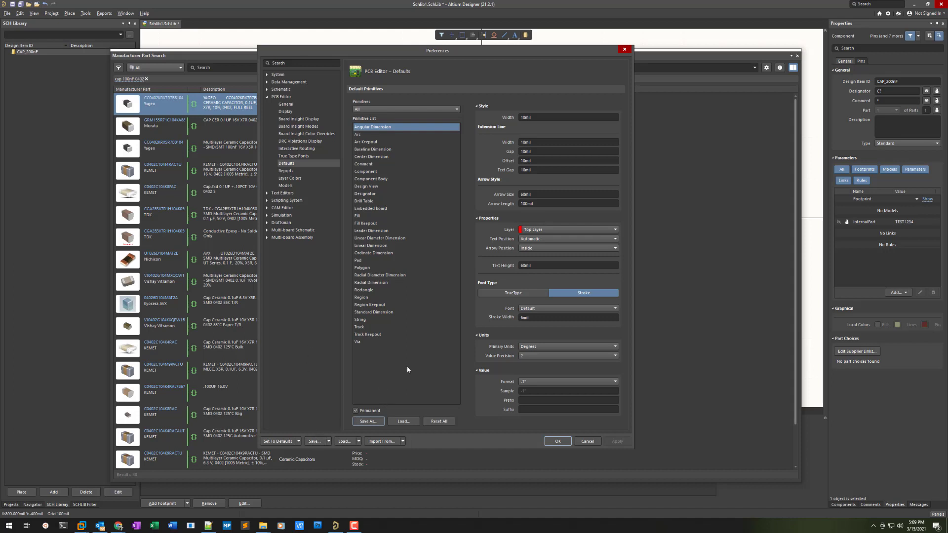
left_click(562, 441)
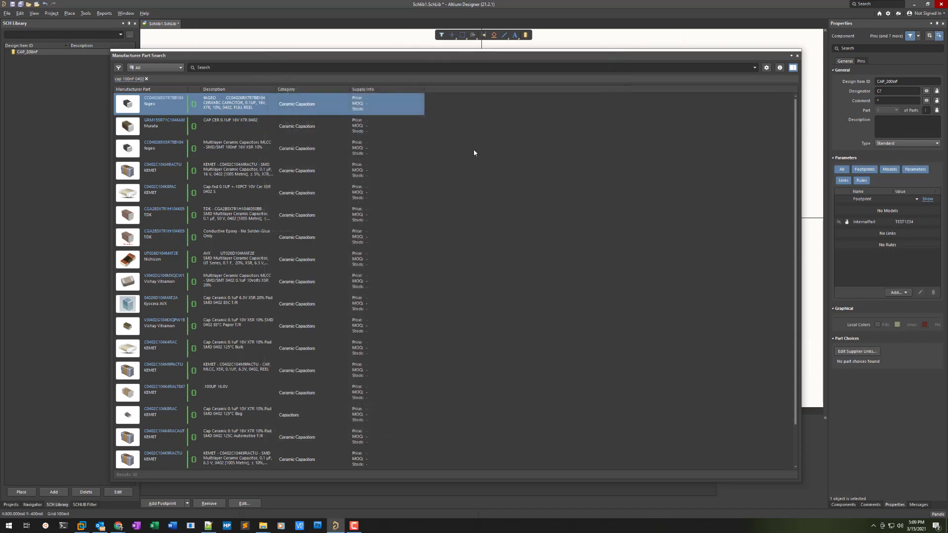